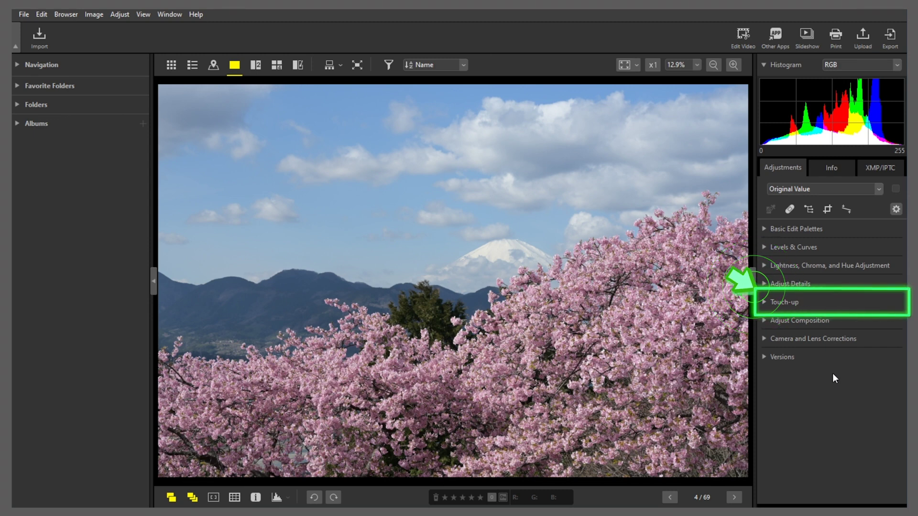
Expand the Touch-up section of the Adjustments panel for the cherry blossom photo.
{"action": "left_click", "coordinate": [832, 304]}
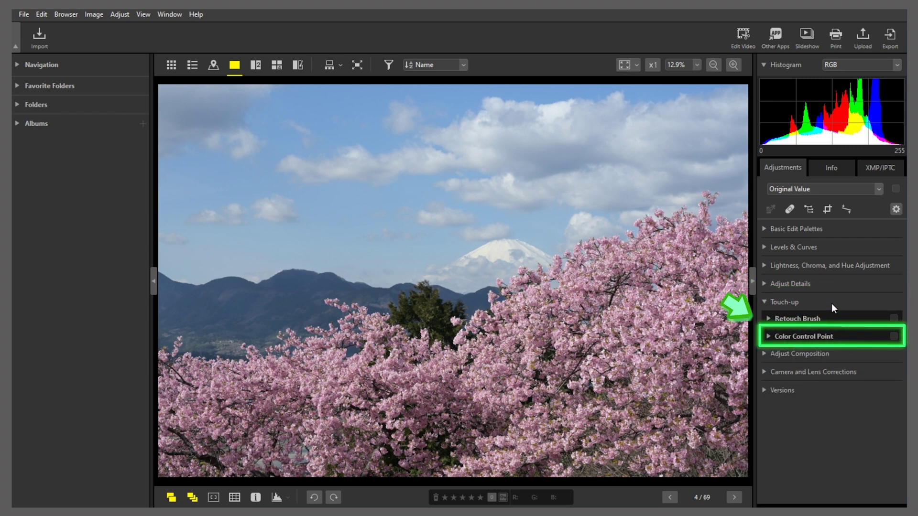
Drop a color control point on the pale upper-left sky.
{"action": "left_click", "coordinate": [869, 337]}
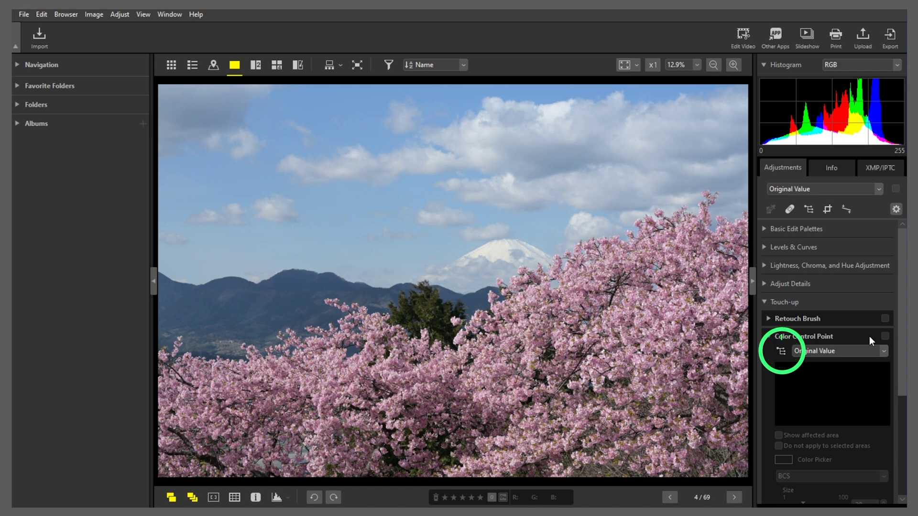
{"action": "left_click", "coordinate": [780, 353]}
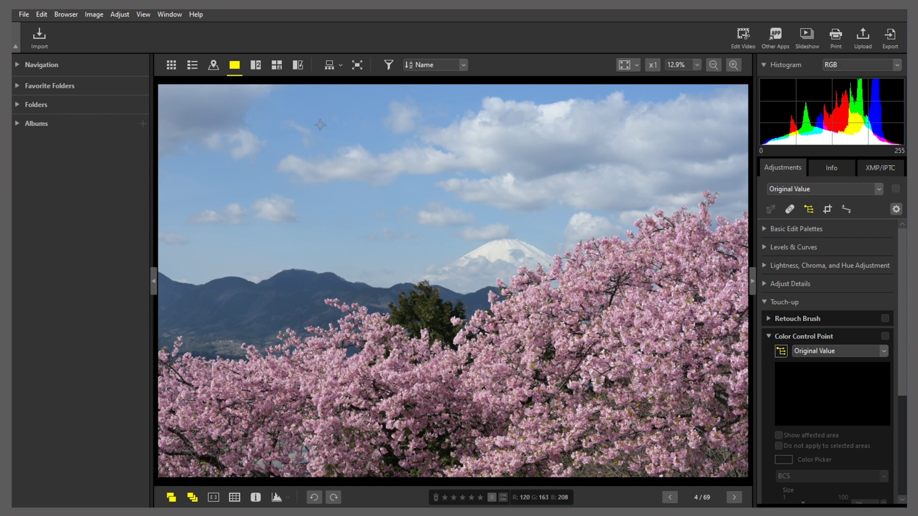
{"action": "left_click", "coordinate": [290, 116]}
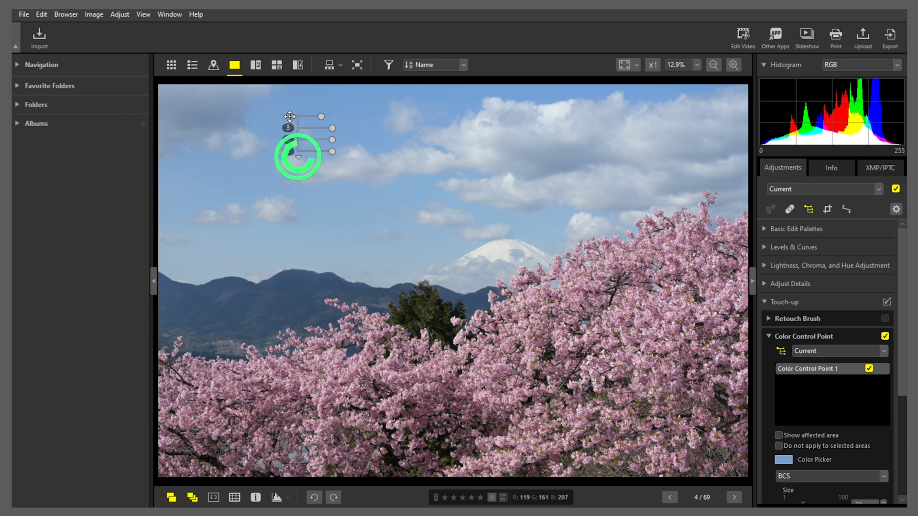
Set the sky control point to size 48, brightness -42 and saturation 33.
{"action": "left_click", "coordinate": [299, 157]}
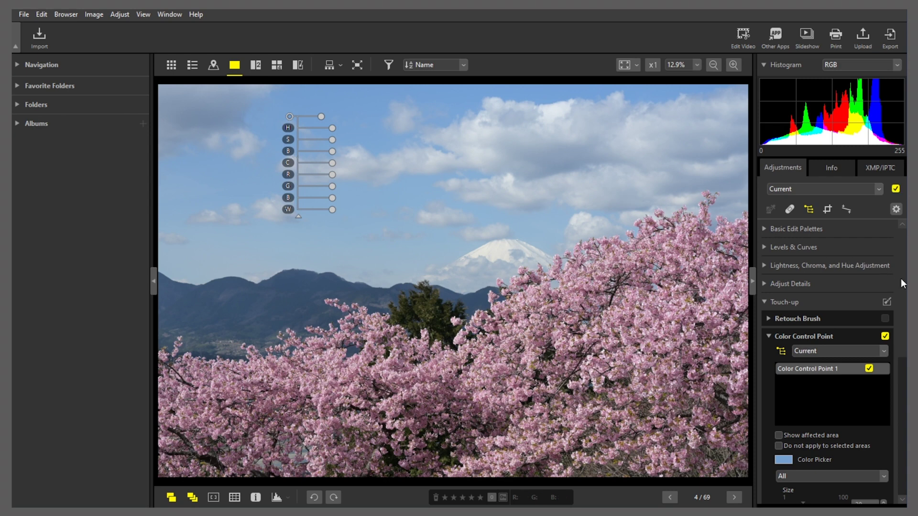
{"action": "scroll", "coordinate": [896, 277], "scroll_direction": "down", "scroll_amount": 5}
{"action": "scroll", "coordinate": [840, 340], "scroll_direction": "down", "scroll_amount": 2}
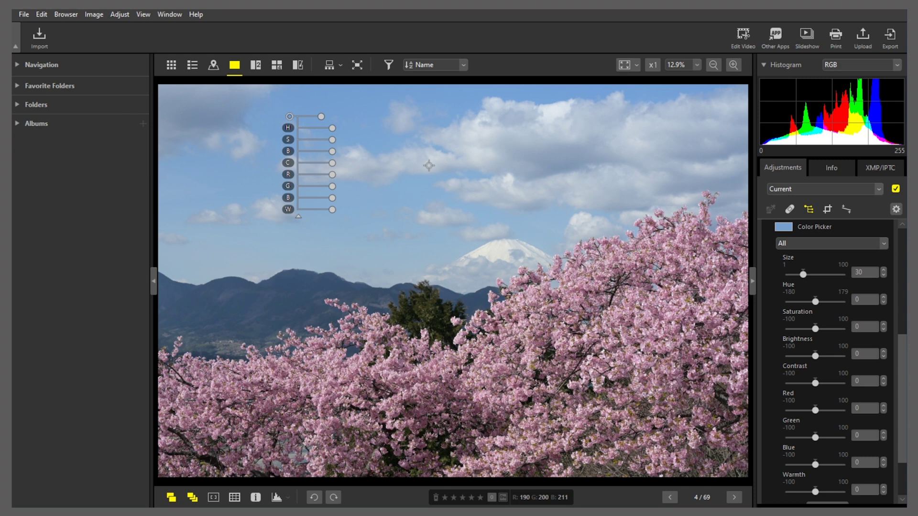
{"action": "mouse_move", "coordinate": [323, 116]}
{"action": "left_click_drag", "start_coordinate": [323, 116], "coordinate": [331, 117]}
{"action": "mouse_move", "coordinate": [334, 151]}
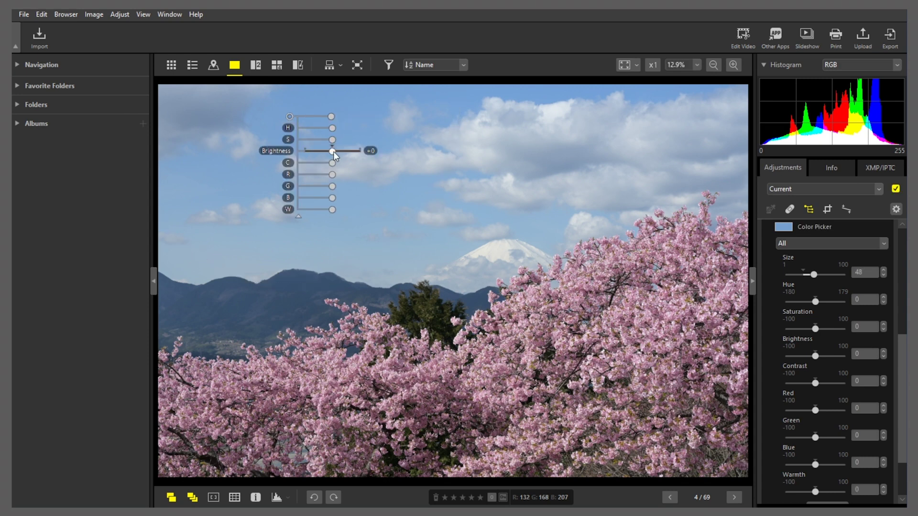
{"action": "mouse_move", "coordinate": [334, 151]}
{"action": "left_mouse_down"}
{"action": "mouse_move", "coordinate": [321, 151]}
{"action": "mouse_move", "coordinate": [342, 142]}
{"action": "left_mouse_up"}
{"action": "mouse_move", "coordinate": [335, 142]}
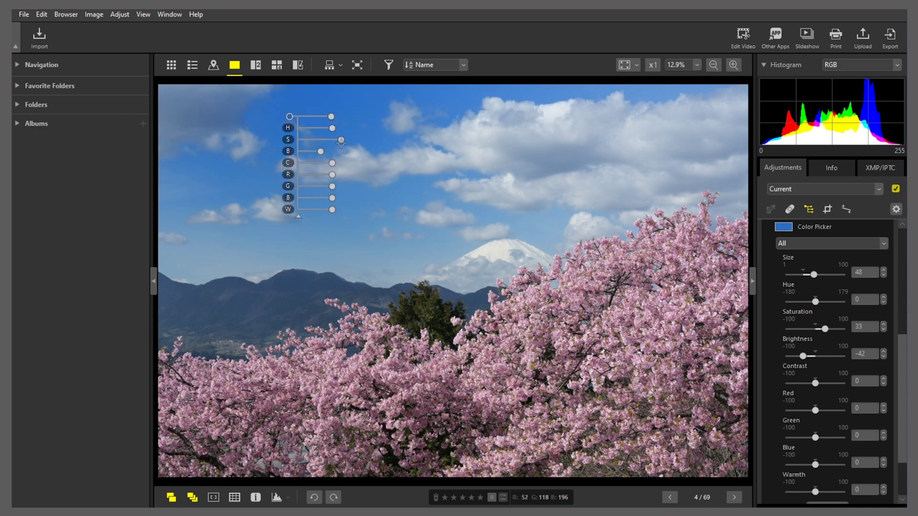
{"action": "left_click", "coordinate": [290, 116]}
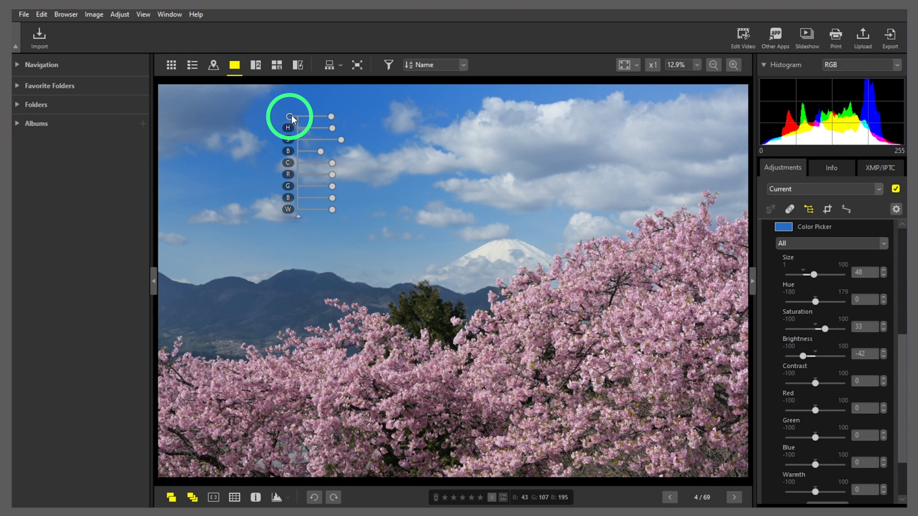
Duplicate the sky control point and move the copy further right in the sky.
{"action": "right_click", "coordinate": [290, 117]}
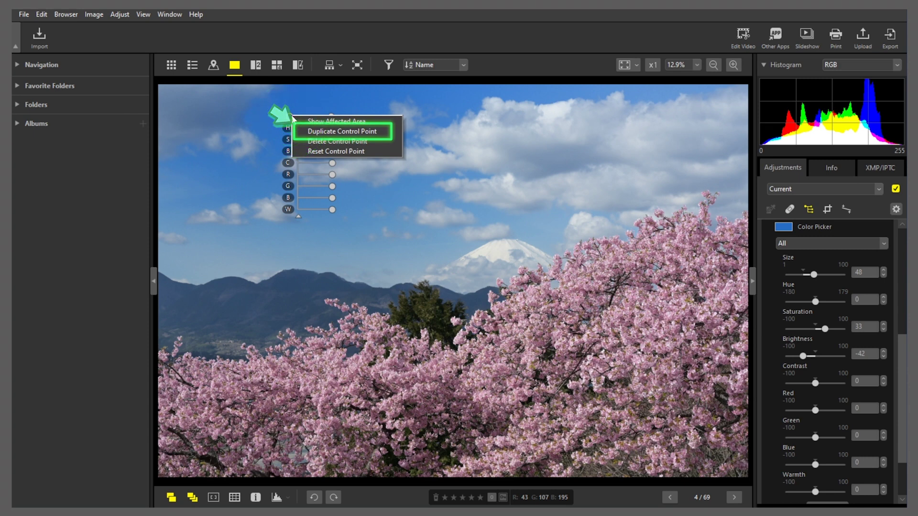
{"action": "left_click", "coordinate": [318, 131]}
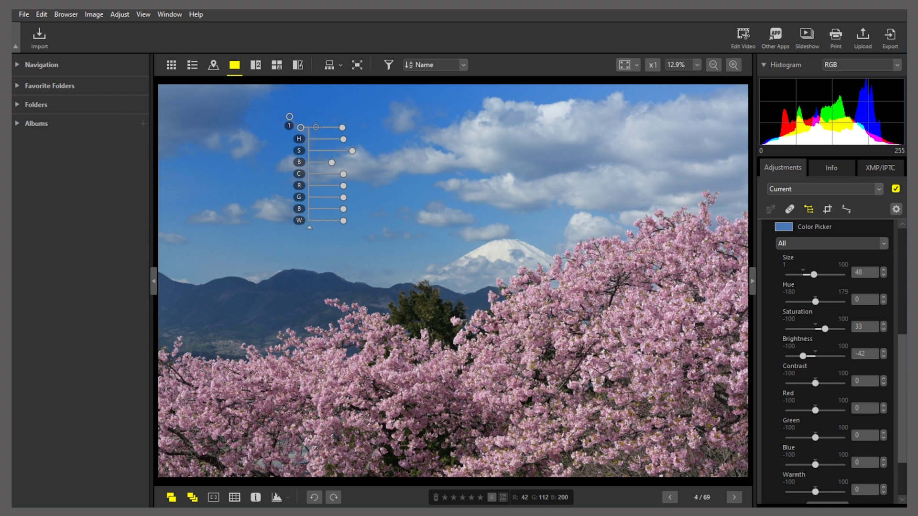
{"action": "left_click_drag", "start_coordinate": [300, 127], "coordinate": [439, 99]}
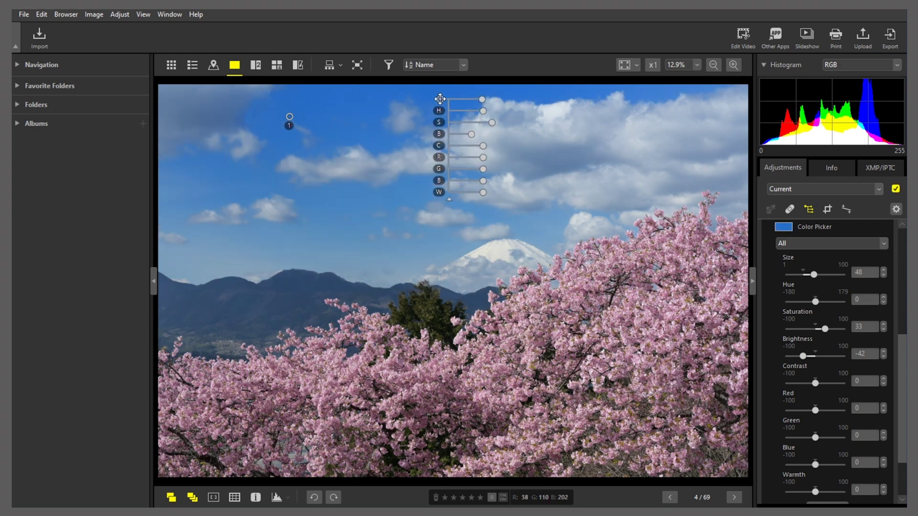
Duplicate it again to the upper-right sky, then add a point in the upper-left sky.
{"action": "right_click", "coordinate": [440, 99]}
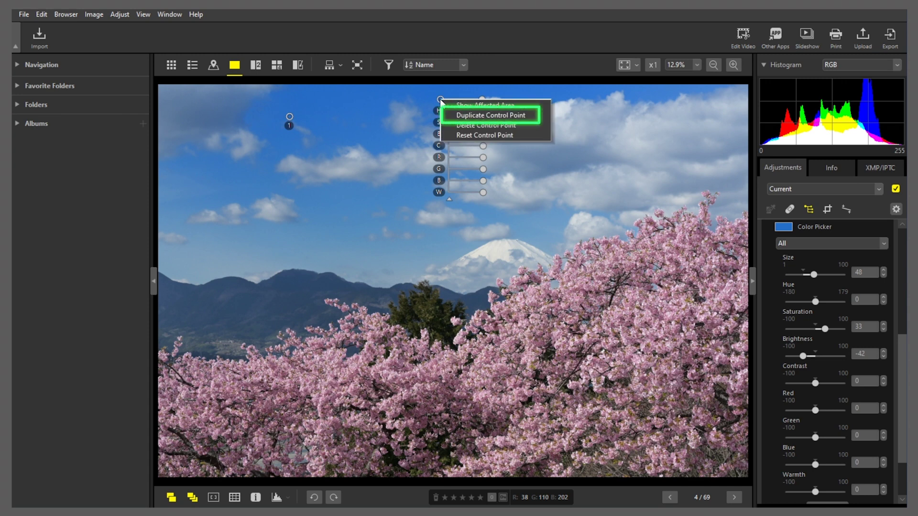
{"action": "left_click", "coordinate": [469, 115]}
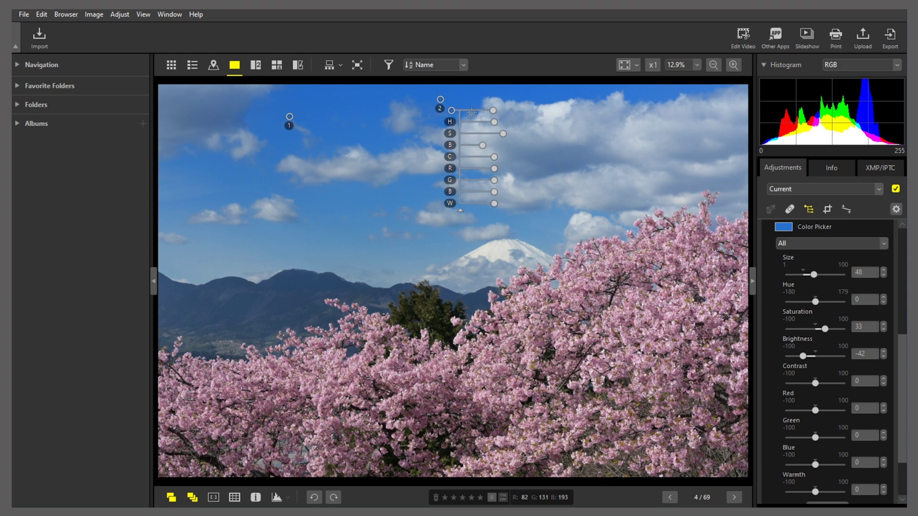
{"action": "left_click_drag", "start_coordinate": [452, 111], "coordinate": [635, 93]}
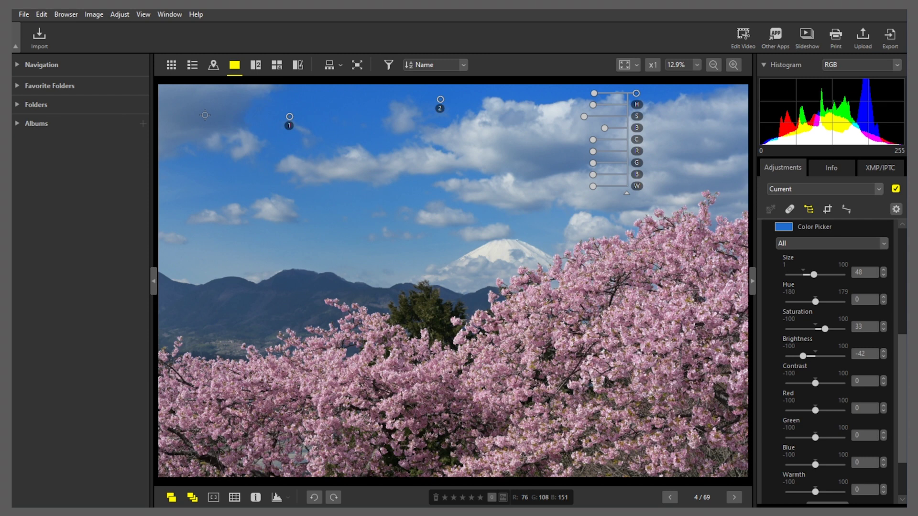
{"action": "left_click", "coordinate": [205, 115]}
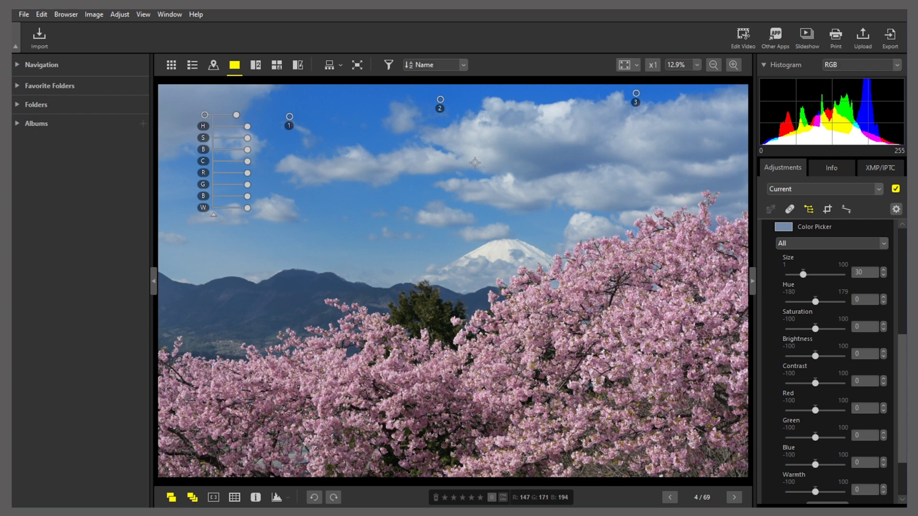
Add color control points in the central sky and near the right edge.
{"action": "left_click", "coordinate": [549, 161]}
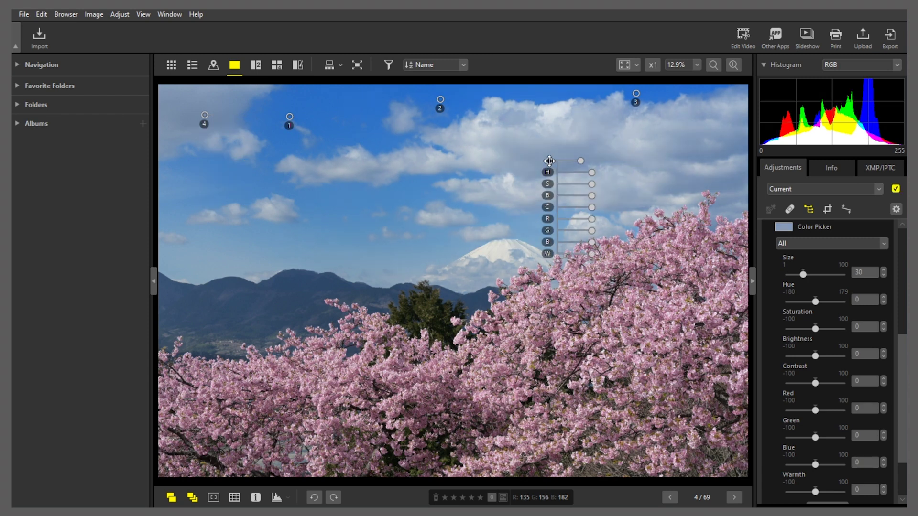
{"action": "left_click", "coordinate": [698, 163]}
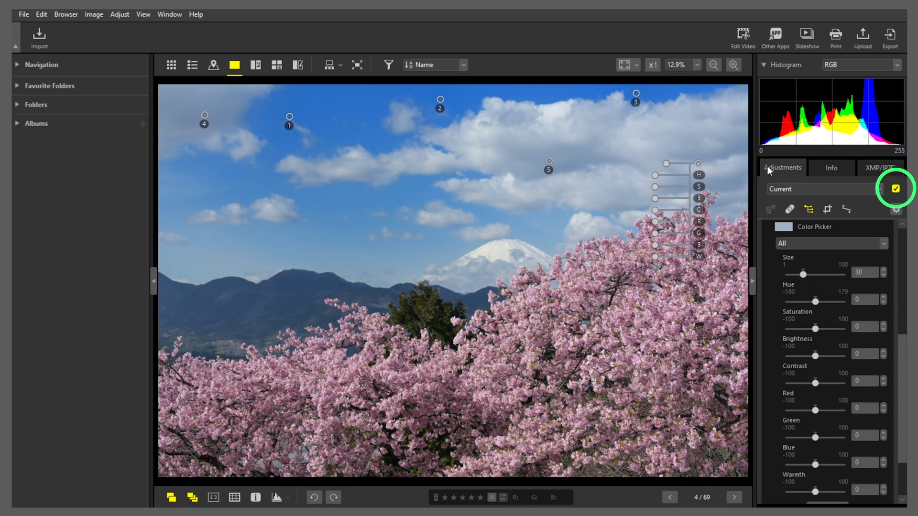
Turn the adjustments off and back on to compare the sky before and after.
{"action": "left_click", "coordinate": [895, 189]}
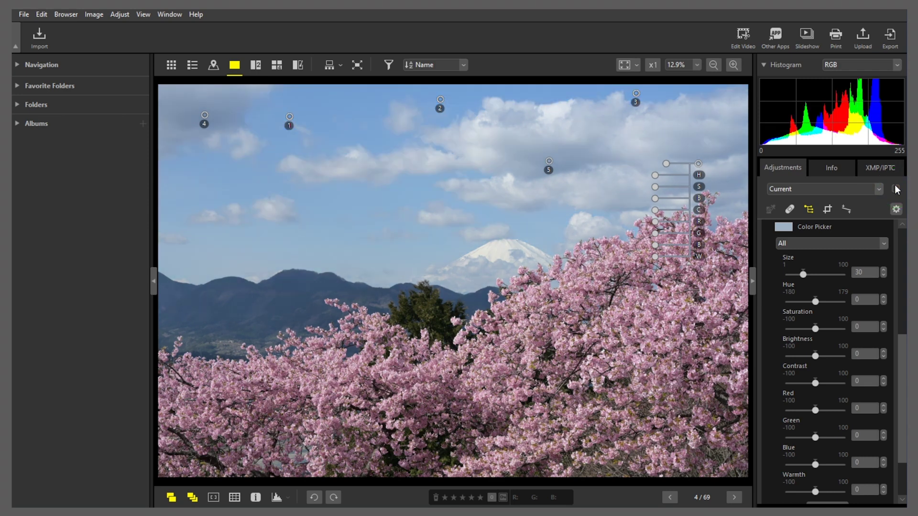
{"action": "left_click", "coordinate": [896, 189]}
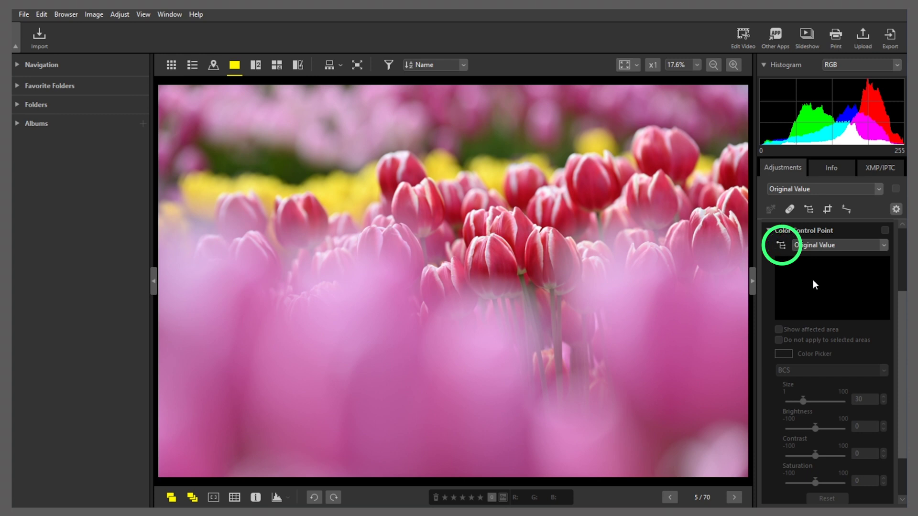
{"action": "left_click", "coordinate": [781, 246]}
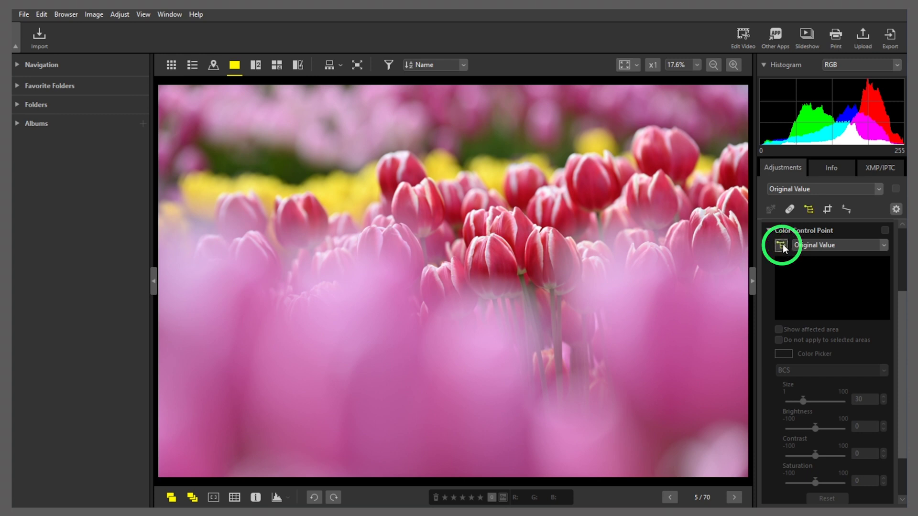
Place a control point on the lower-left blurred tulips: size 77, brightness 37, saturation 29.
{"action": "left_click", "coordinate": [259, 369]}
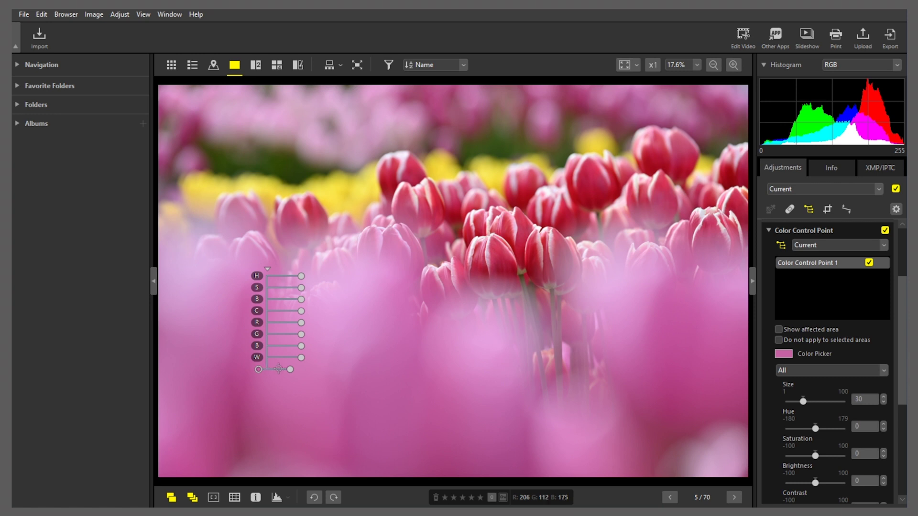
{"action": "left_click_drag", "start_coordinate": [288, 368], "coordinate": [315, 375]}
{"action": "left_click_drag", "start_coordinate": [304, 301], "coordinate": [311, 302]}
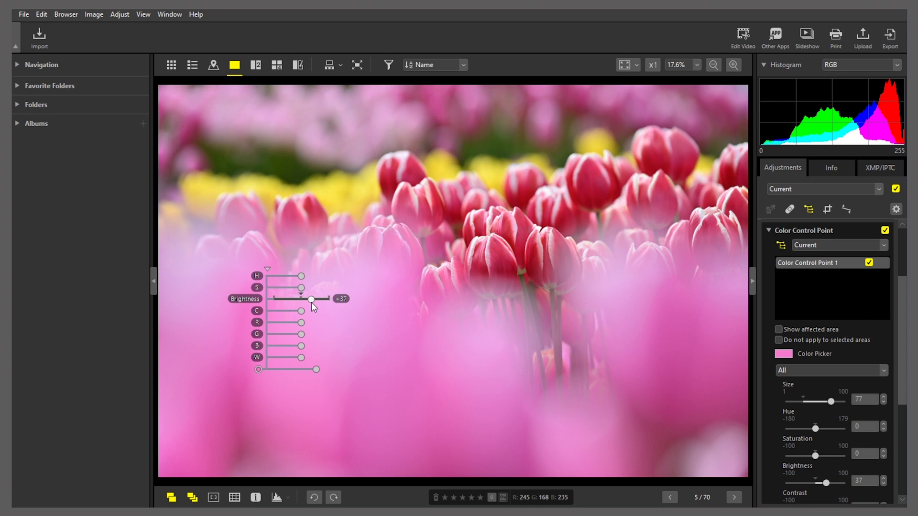
{"action": "left_click_drag", "start_coordinate": [304, 289], "coordinate": [309, 292]}
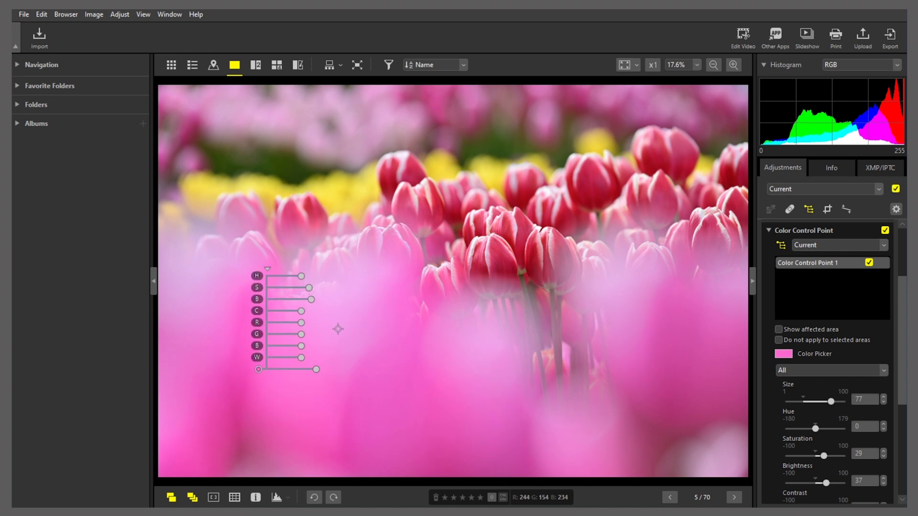
Duplicate the foreground control point and move the copy onto the right-side blurred tulips.
{"action": "left_click", "coordinate": [259, 369]}
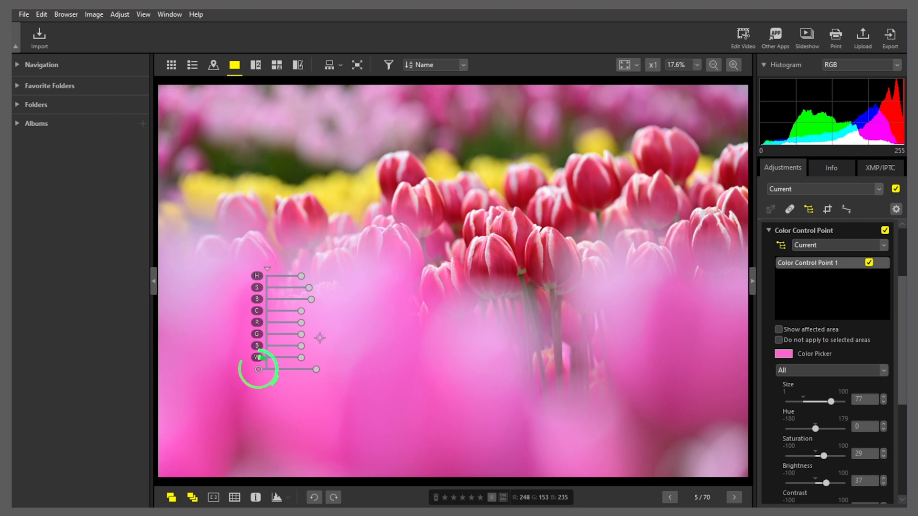
{"action": "right_click", "coordinate": [260, 371]}
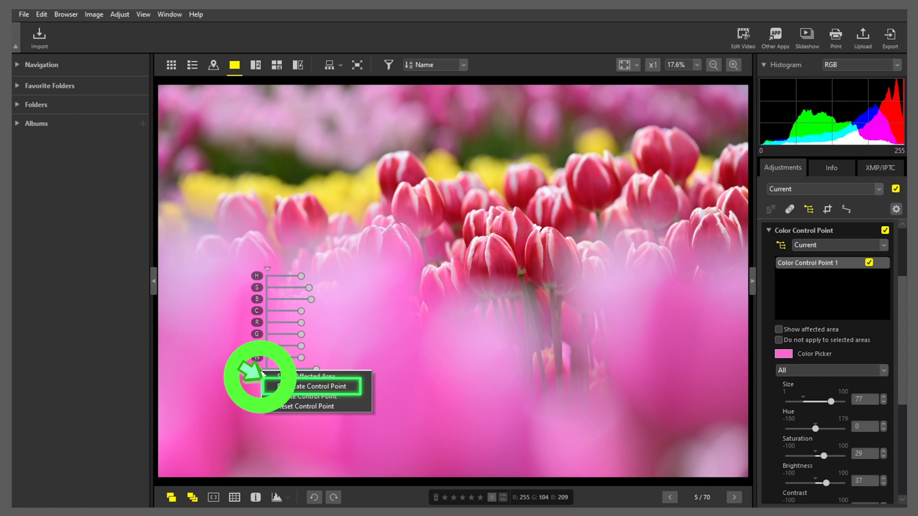
{"action": "left_click", "coordinate": [289, 387]}
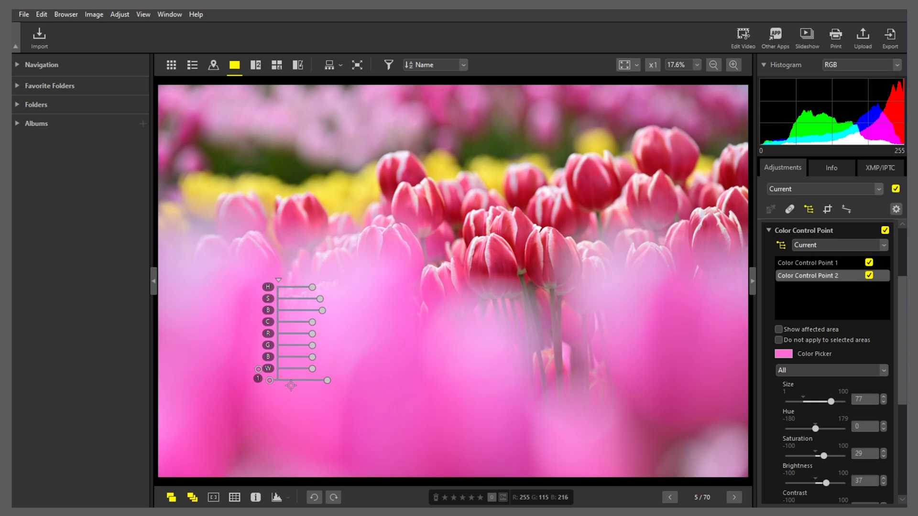
{"action": "left_click_drag", "start_coordinate": [291, 386], "coordinate": [687, 406]}
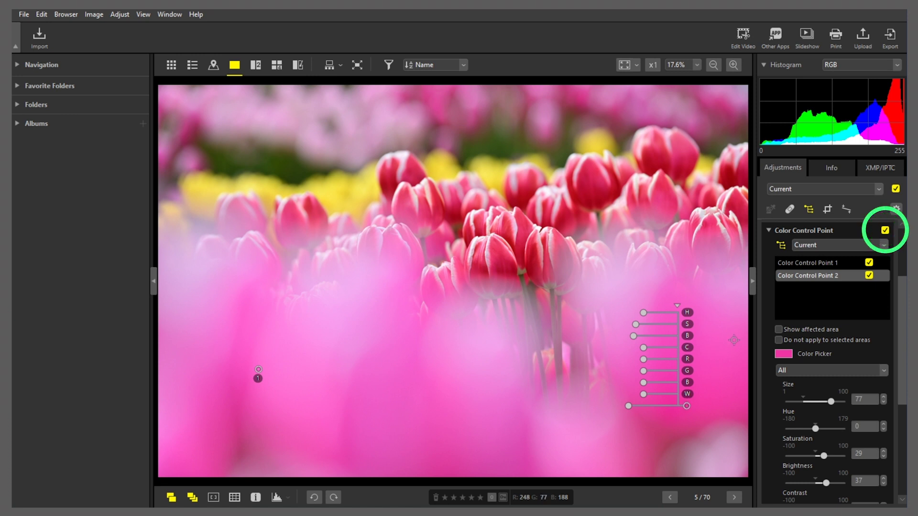
{"action": "left_click", "coordinate": [885, 231]}
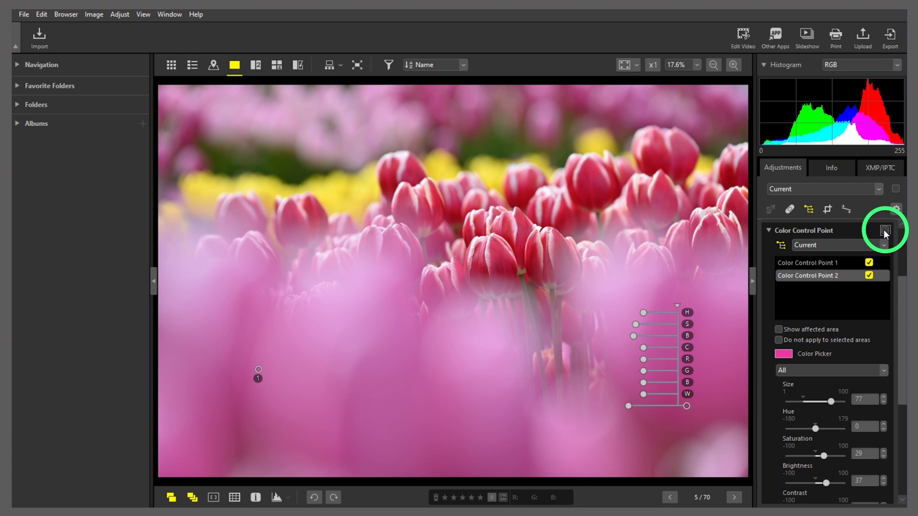
{"action": "left_click", "coordinate": [885, 230]}
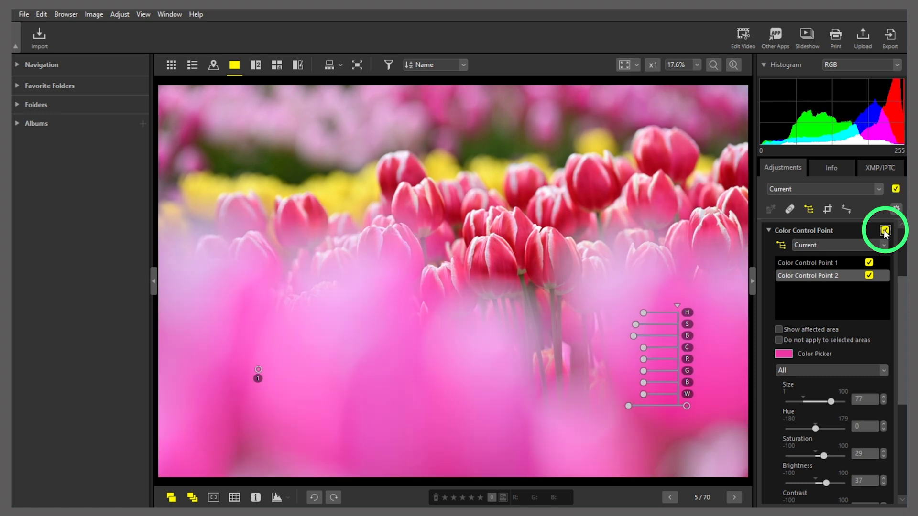